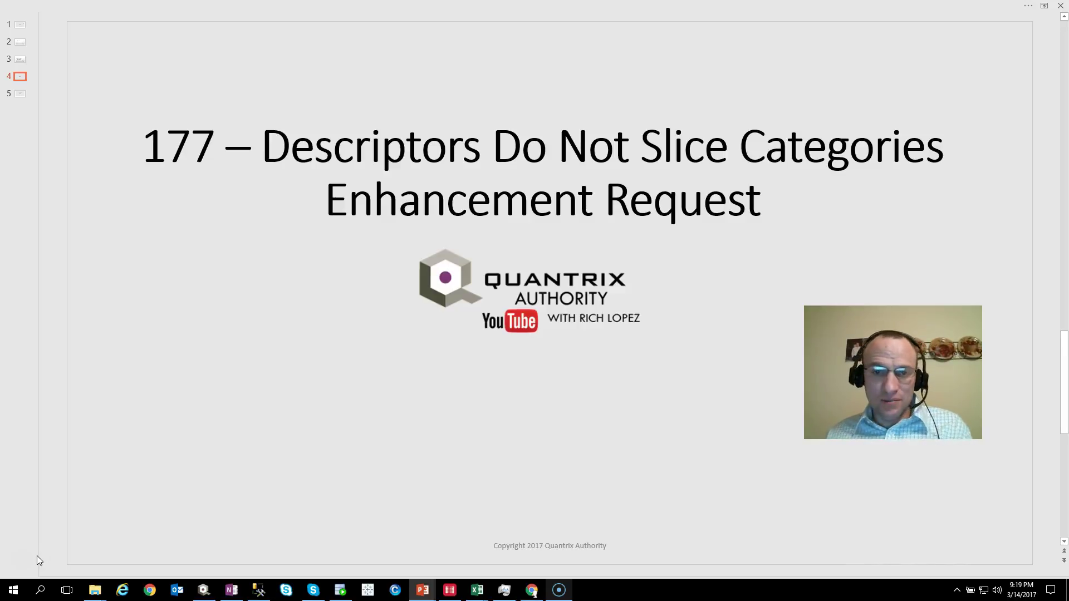
- Switch from the PowerPoint slideshow to the Quantrix model showing Matrix1 and Matrix2
key(alt+Tab)
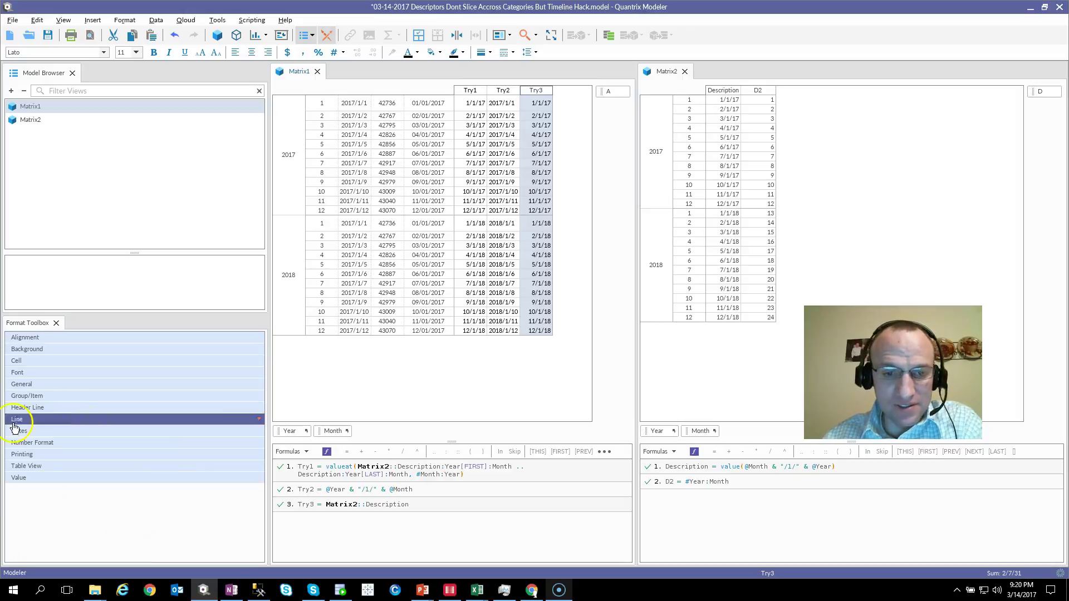
click(300, 435)
mouse_move(300, 440)
mouse_down()
mouse_move(287, 310)
mouse_move(286, 430)
mouse_move(319, 430)
mouse_up()
click(334, 433)
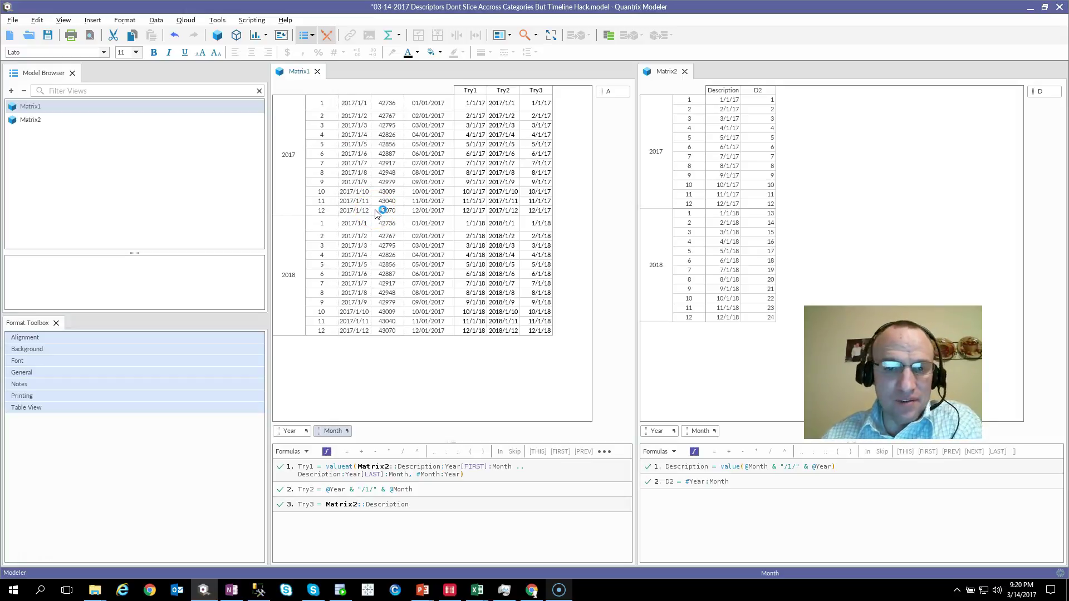
click(351, 107)
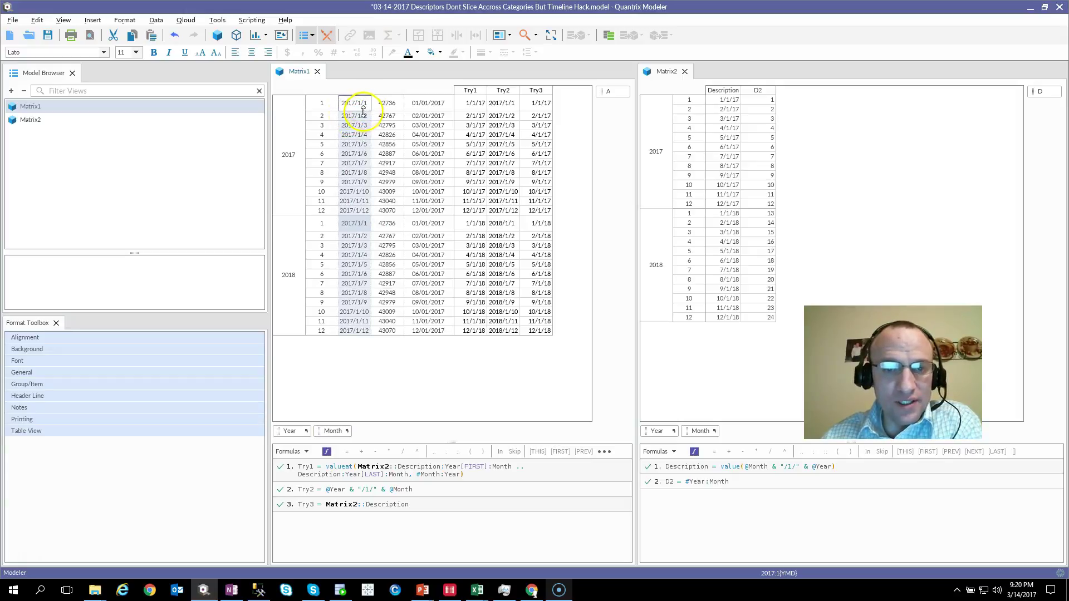
click(437, 108)
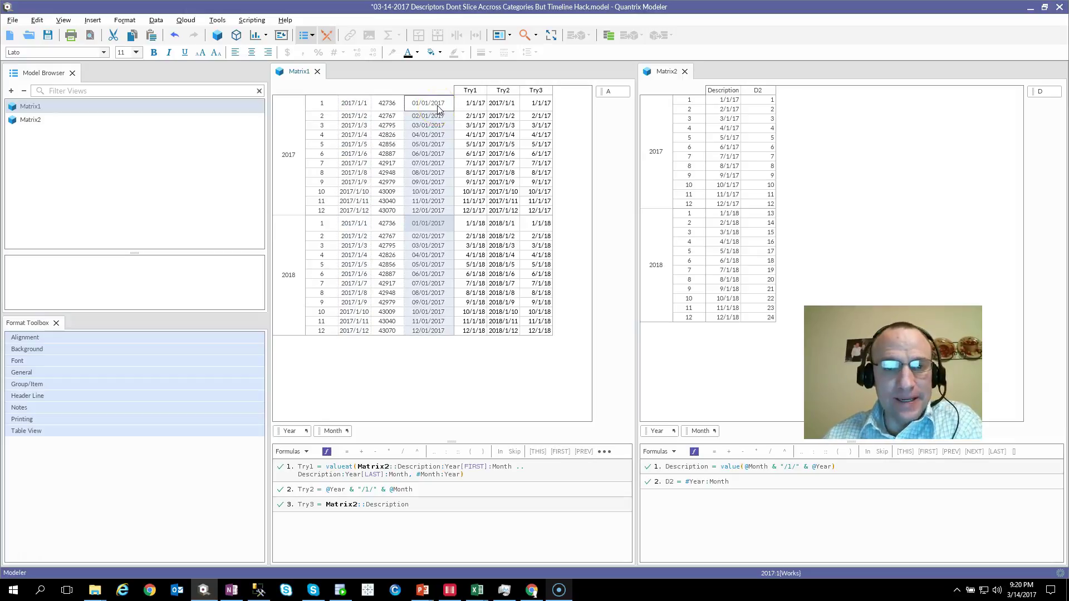
click(353, 104)
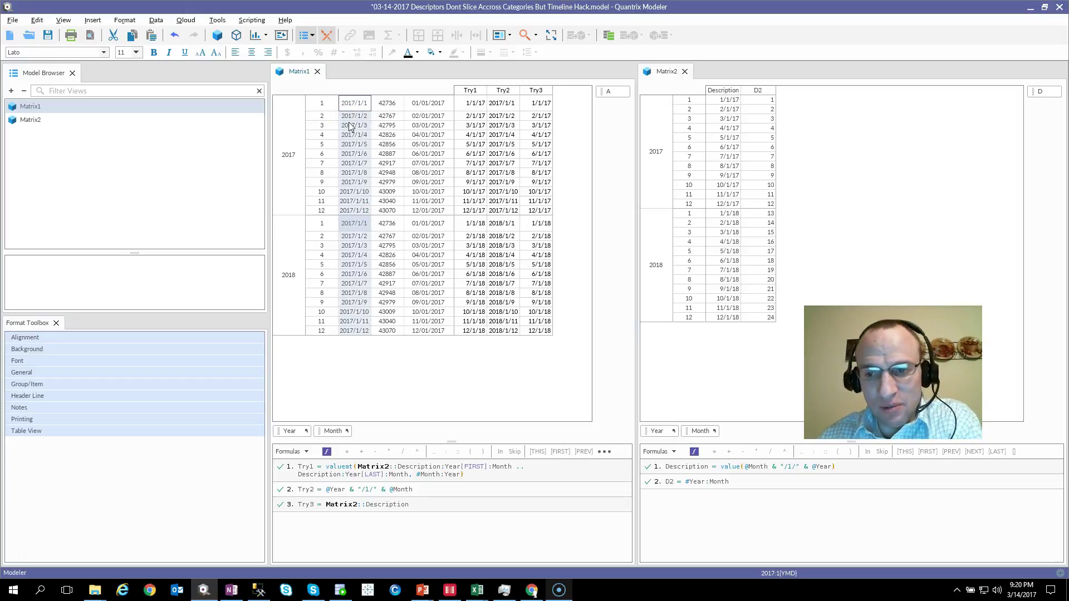
click(365, 224)
click(284, 276)
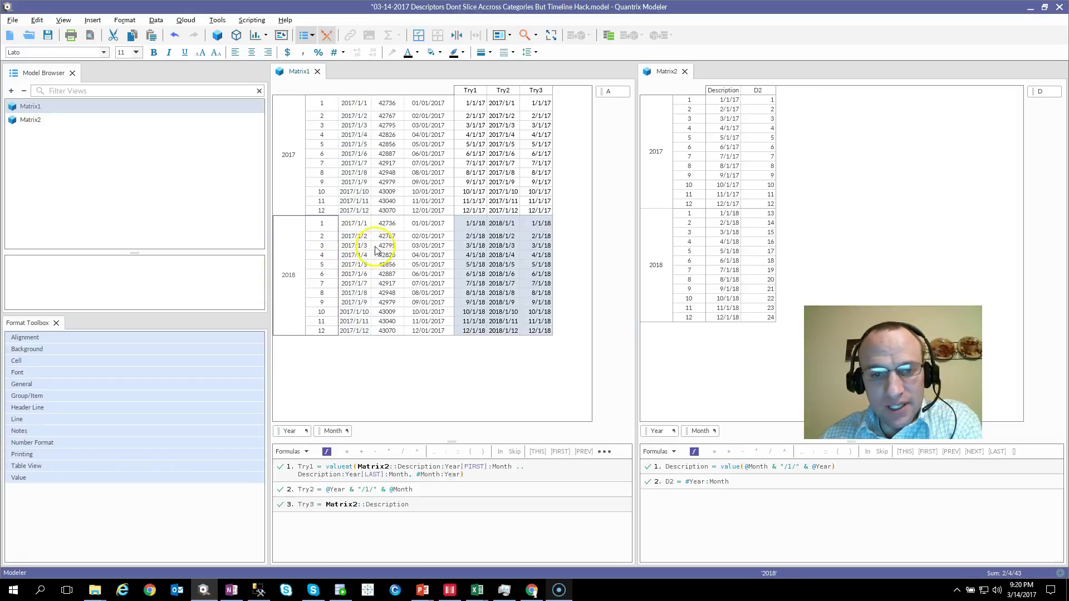
click(354, 224)
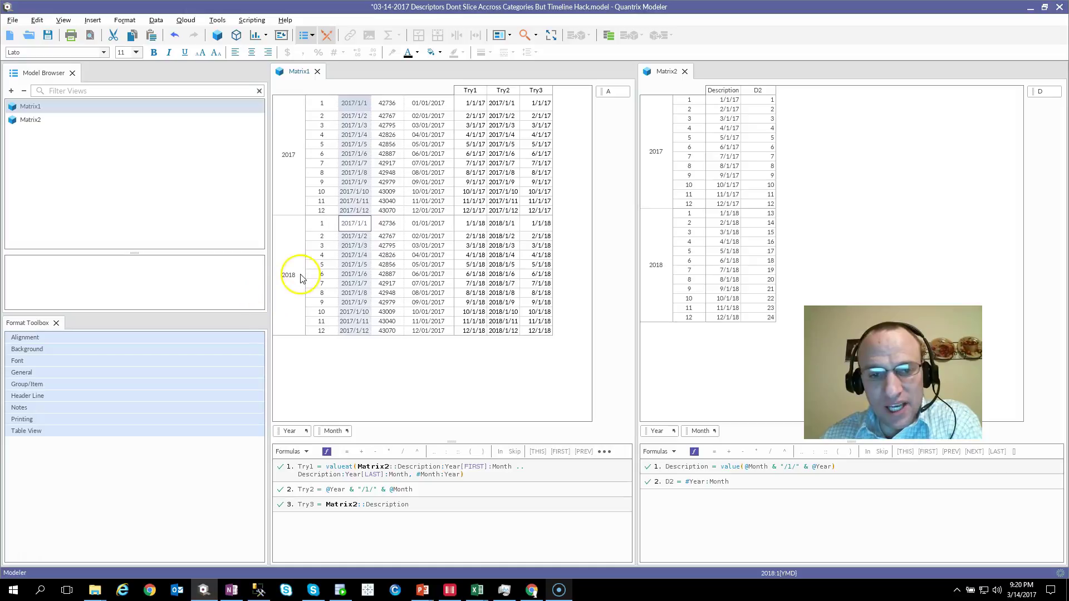
click(328, 227)
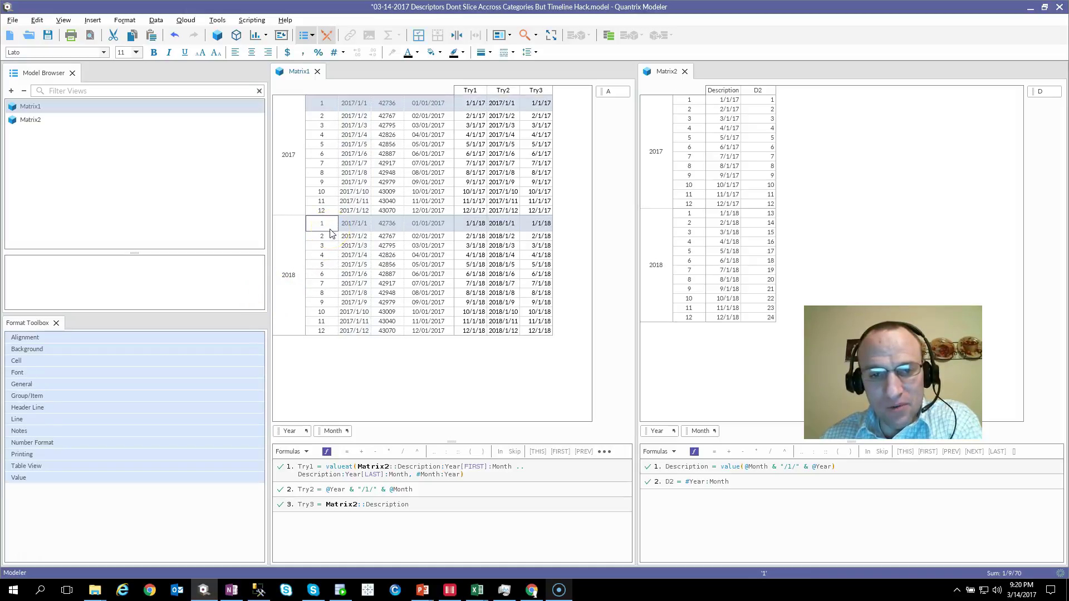
click(351, 229)
click(351, 229)
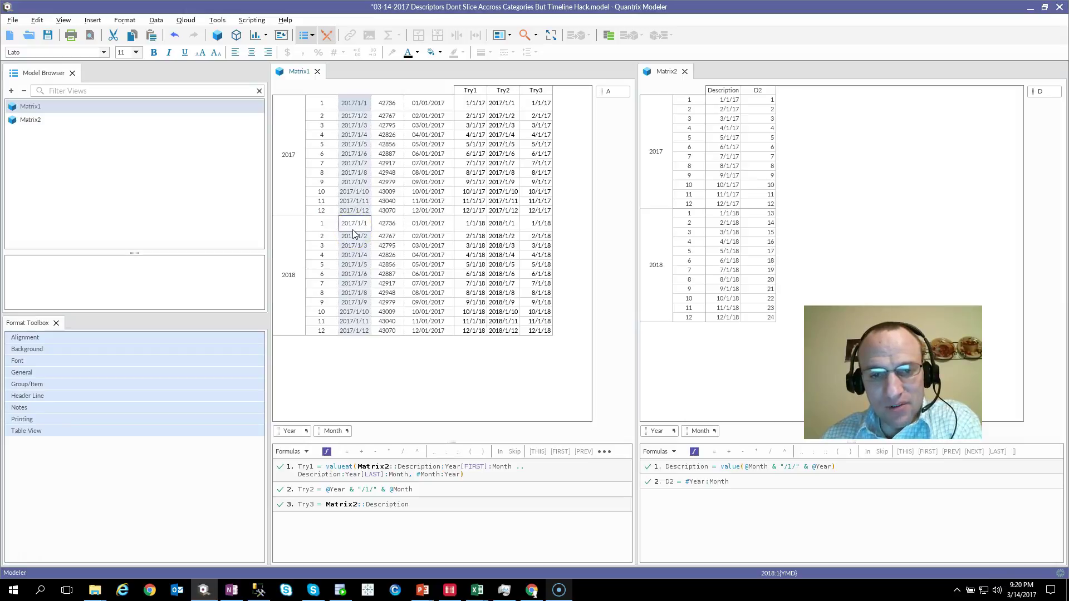
click(299, 251)
- Insert a 2019 year after 2018 and compare its month 1 descriptor with 2018's
key(Return)
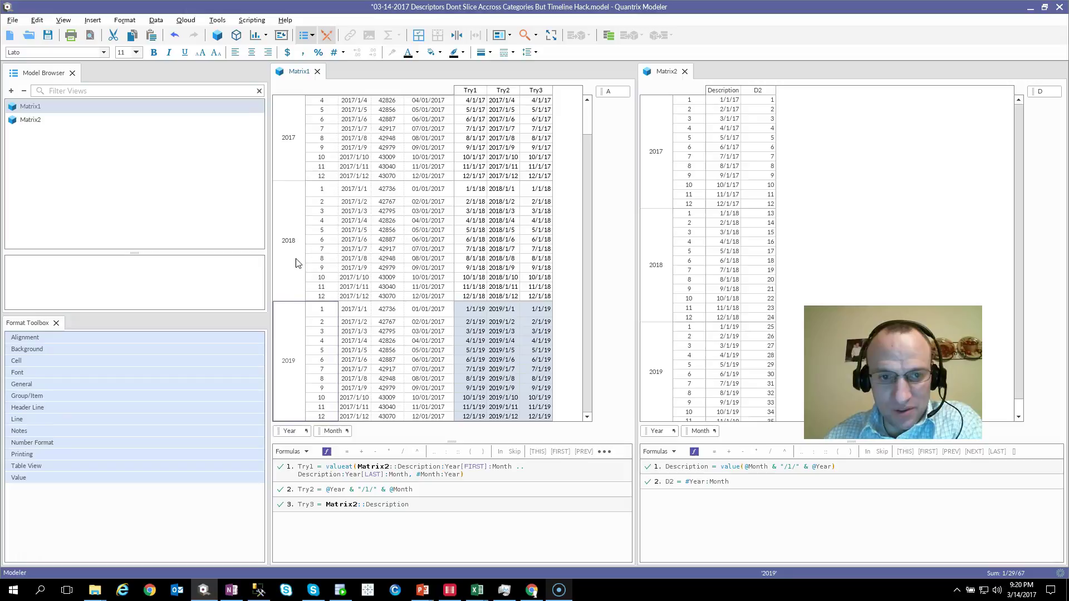
click(355, 313)
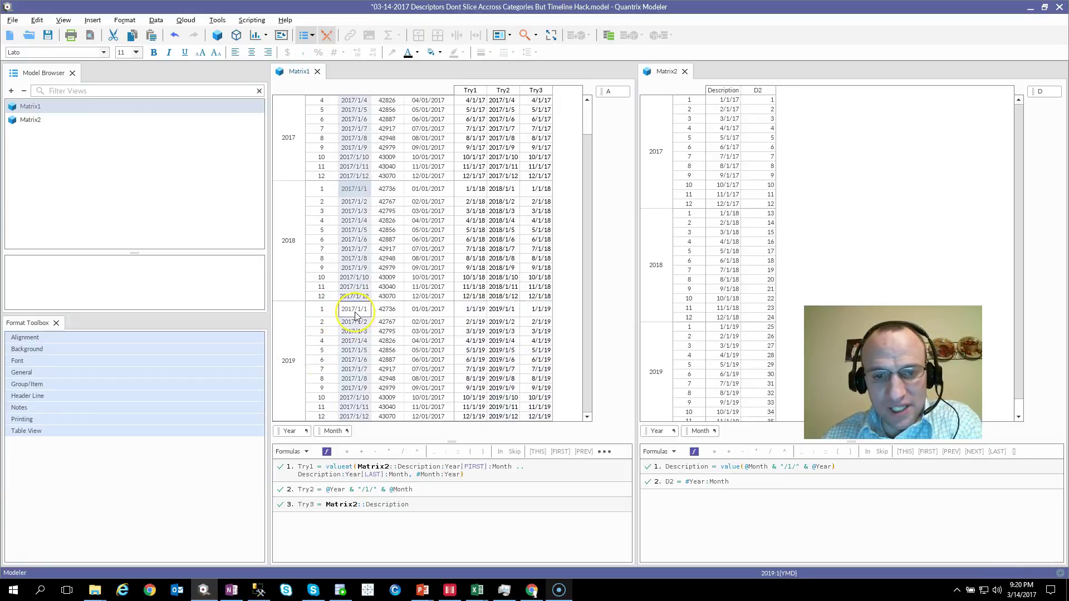
scroll(355, 314, up, 1)
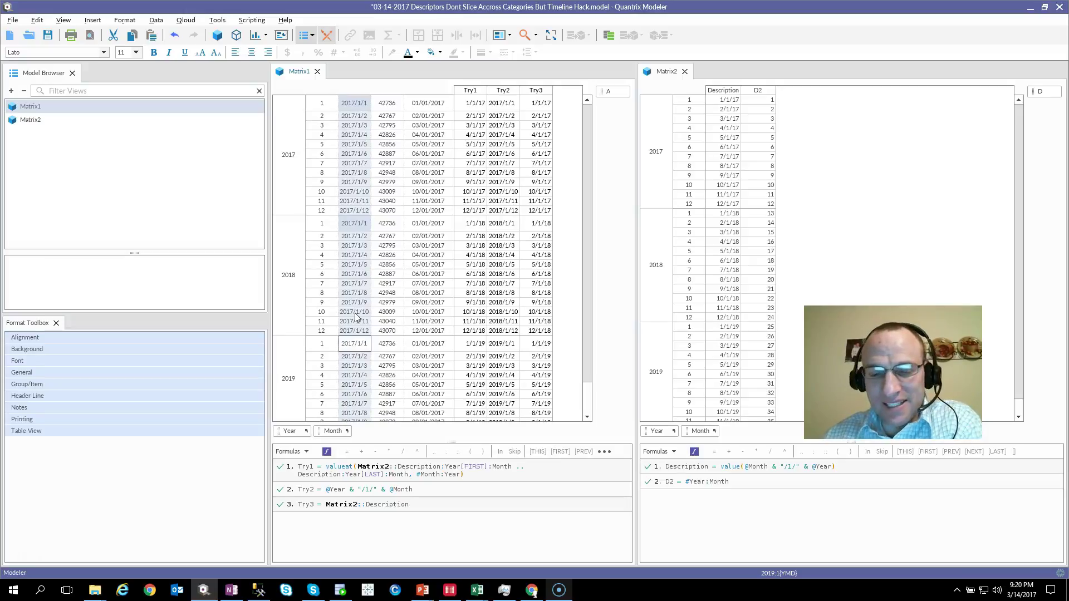
click(349, 230)
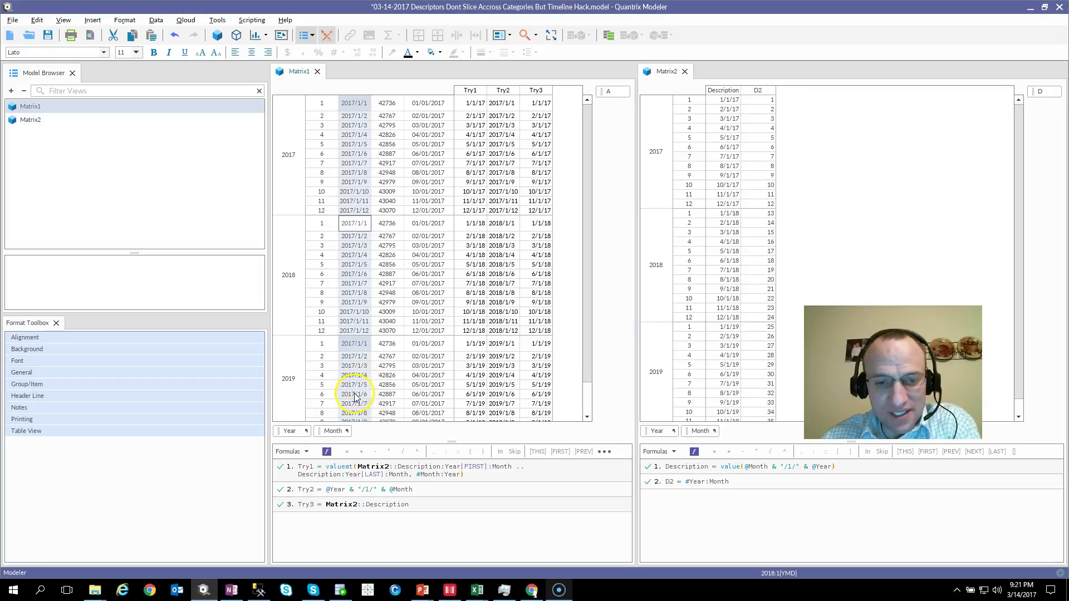
right_click(346, 431)
mouse_move(388, 529)
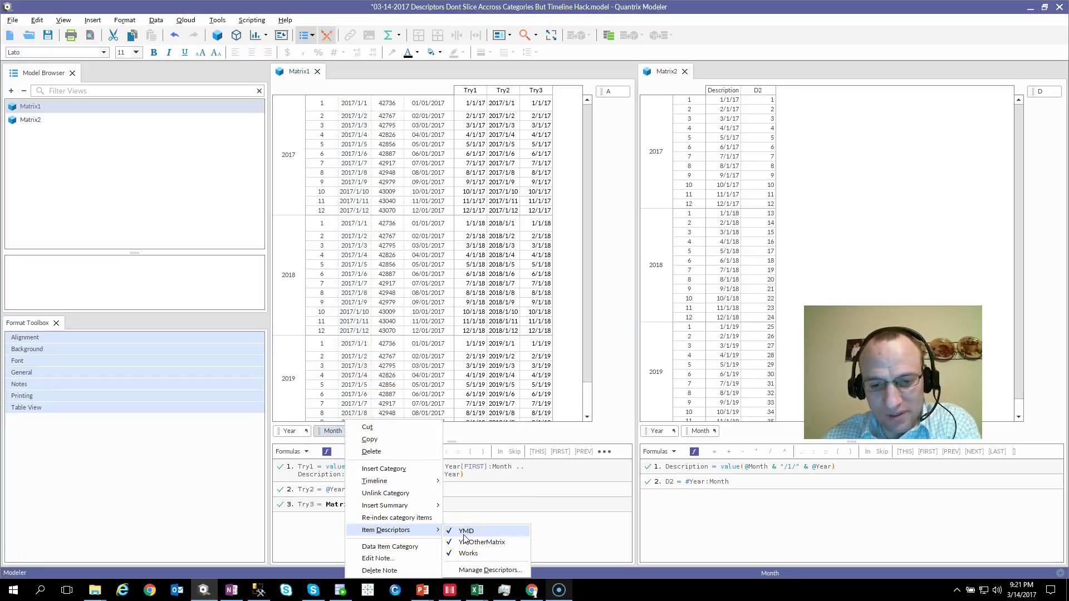
click(516, 479)
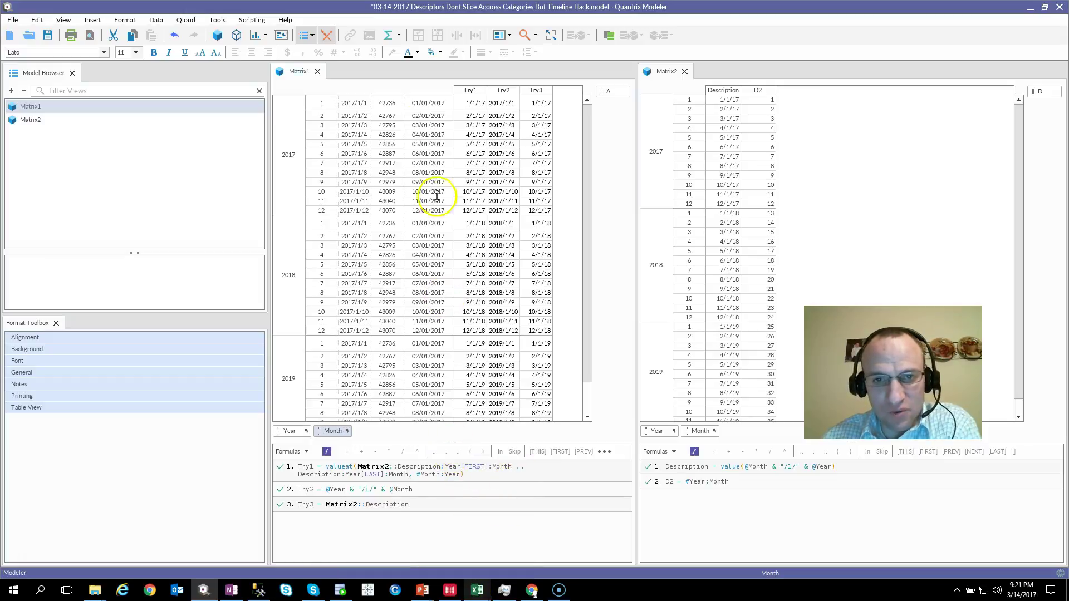
- Inspect the Try1, Try2 and Try3 formula columns and select all three
click(470, 90)
click(502, 90)
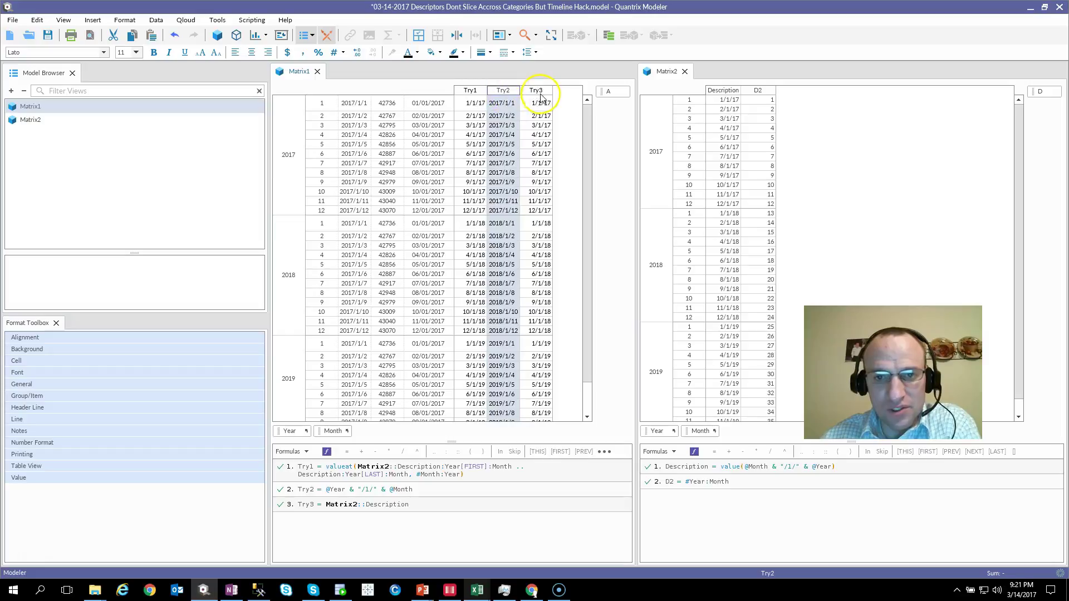
click(535, 90)
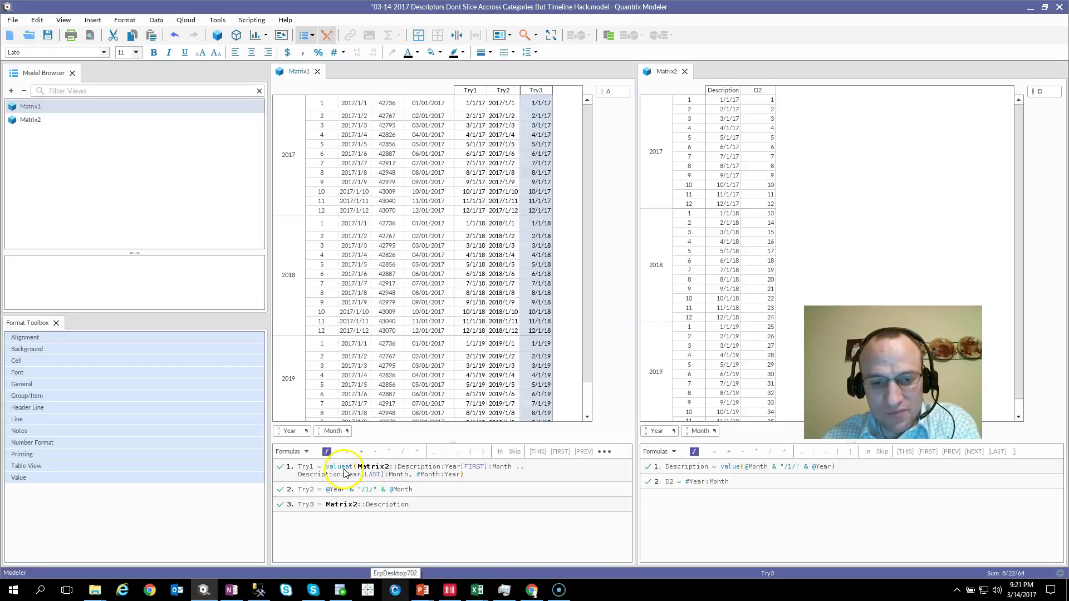
click(427, 477)
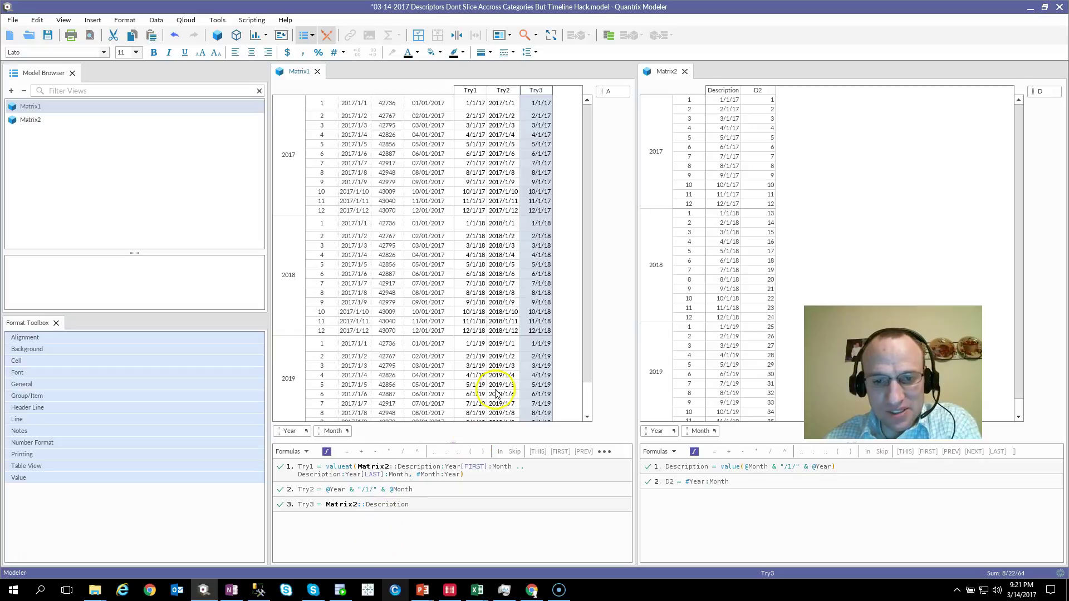
click(506, 91)
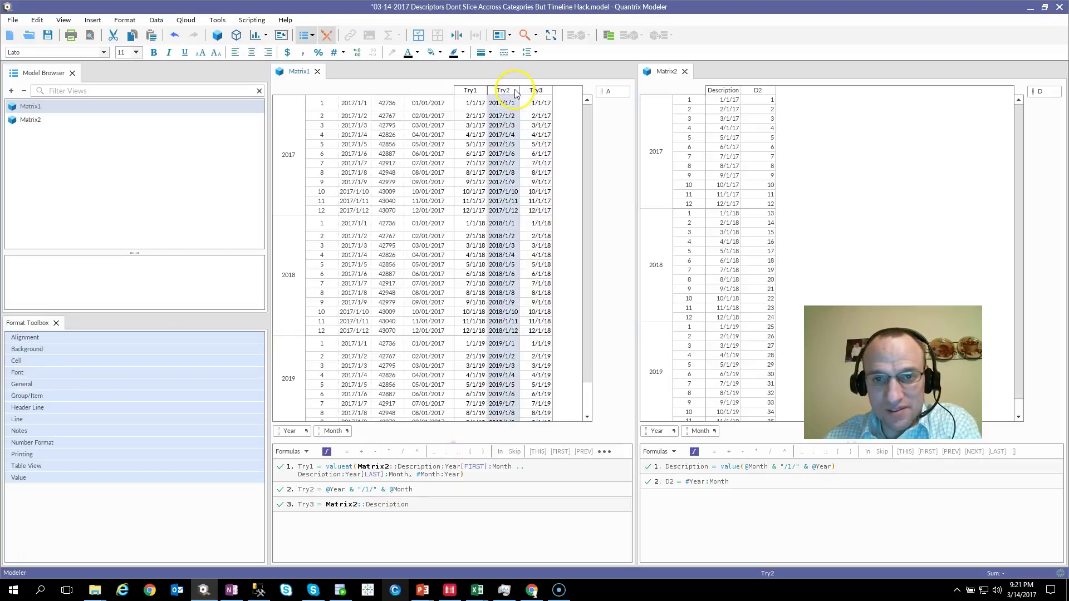
drag(534, 92, 474, 104)
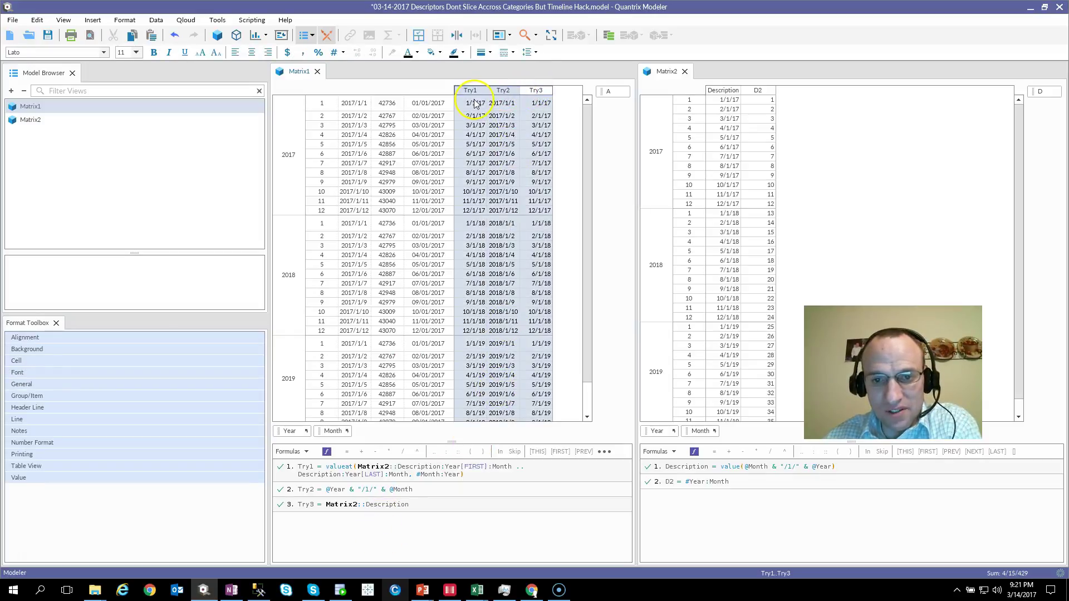
right_click(336, 435)
mouse_move(421, 530)
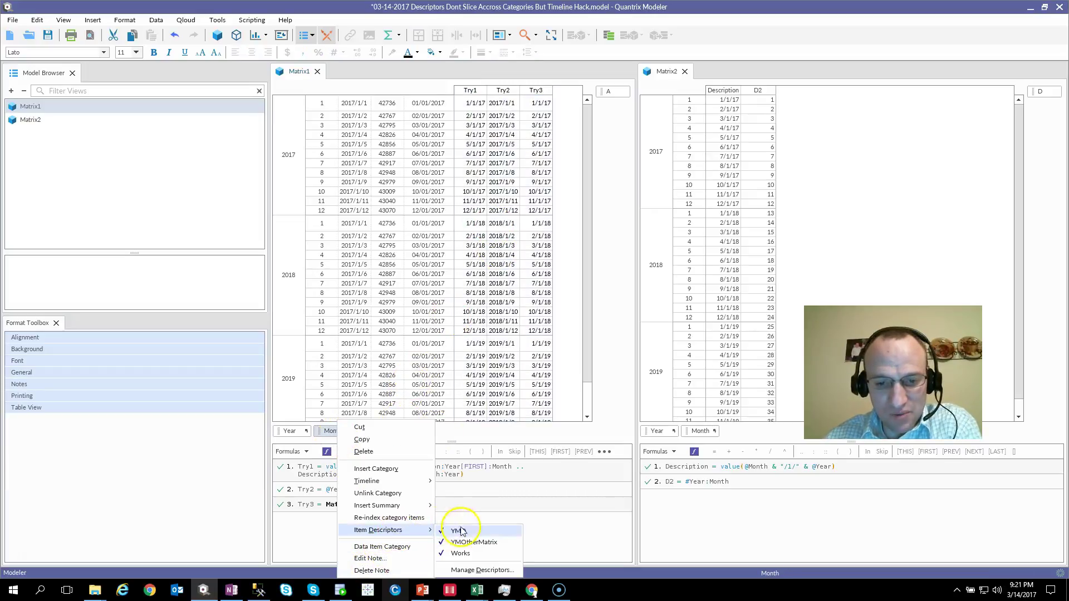
click(471, 571)
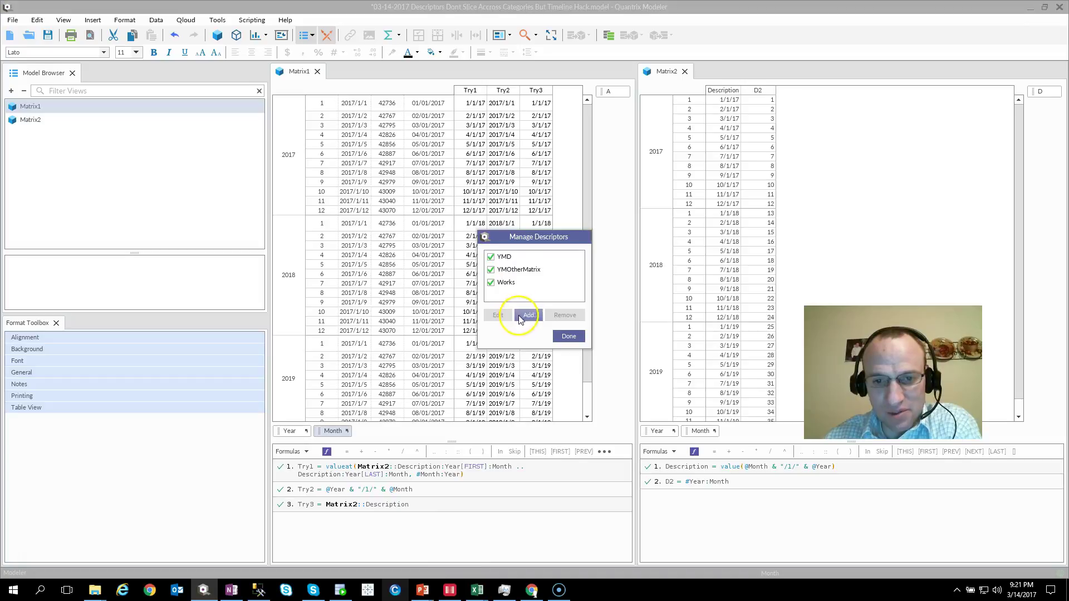
click(523, 317)
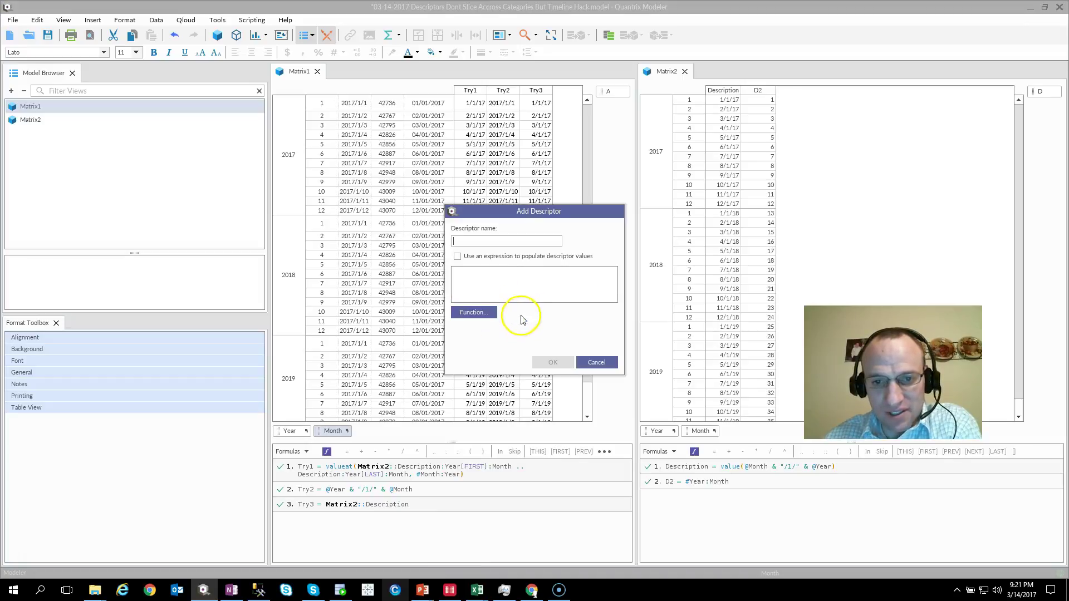
click(479, 278)
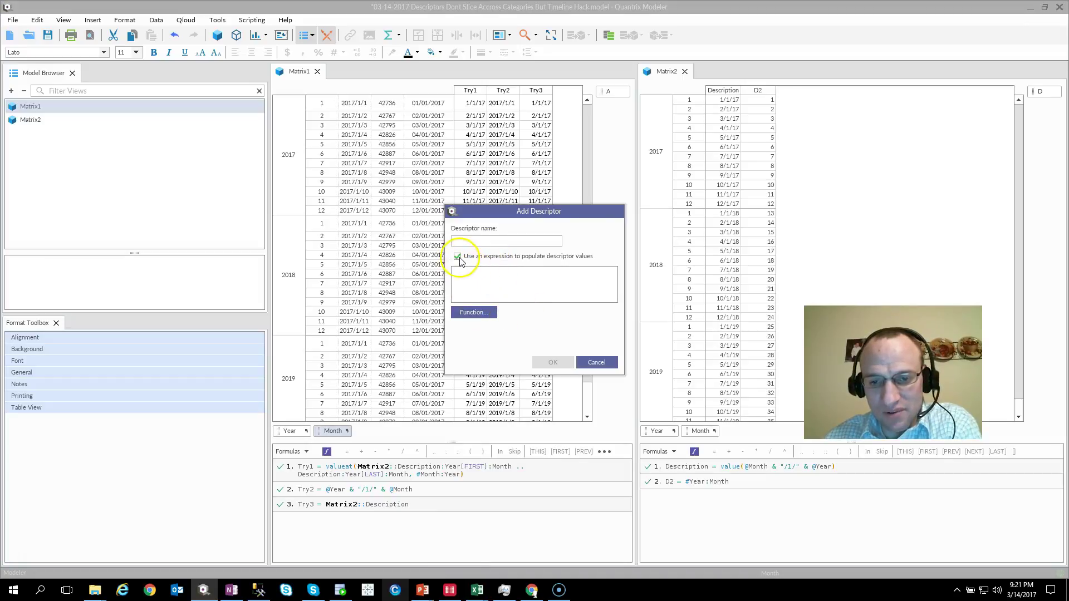
click(589, 363)
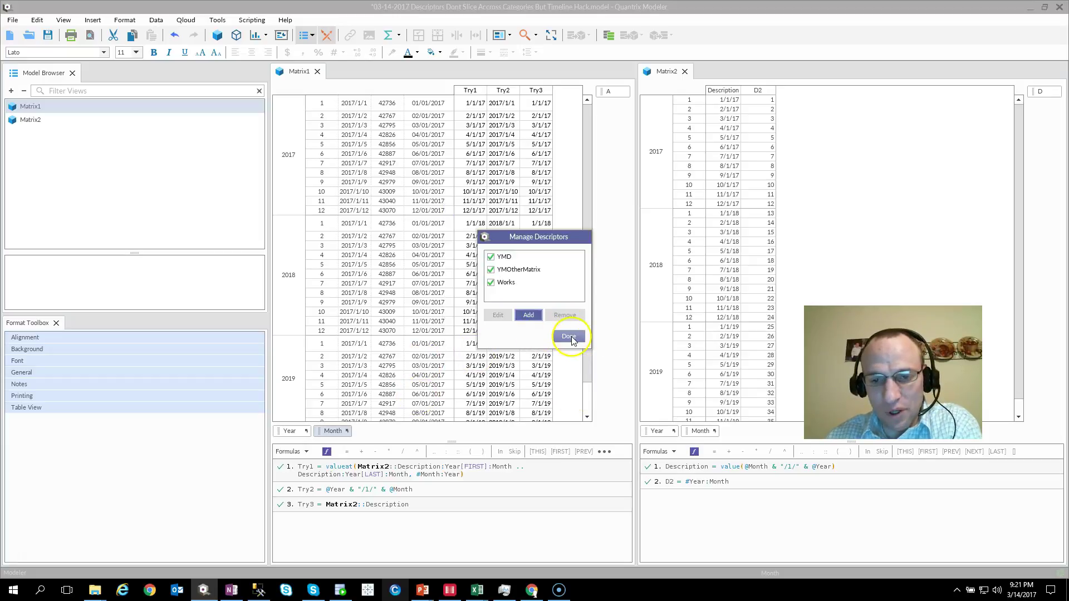
click(569, 337)
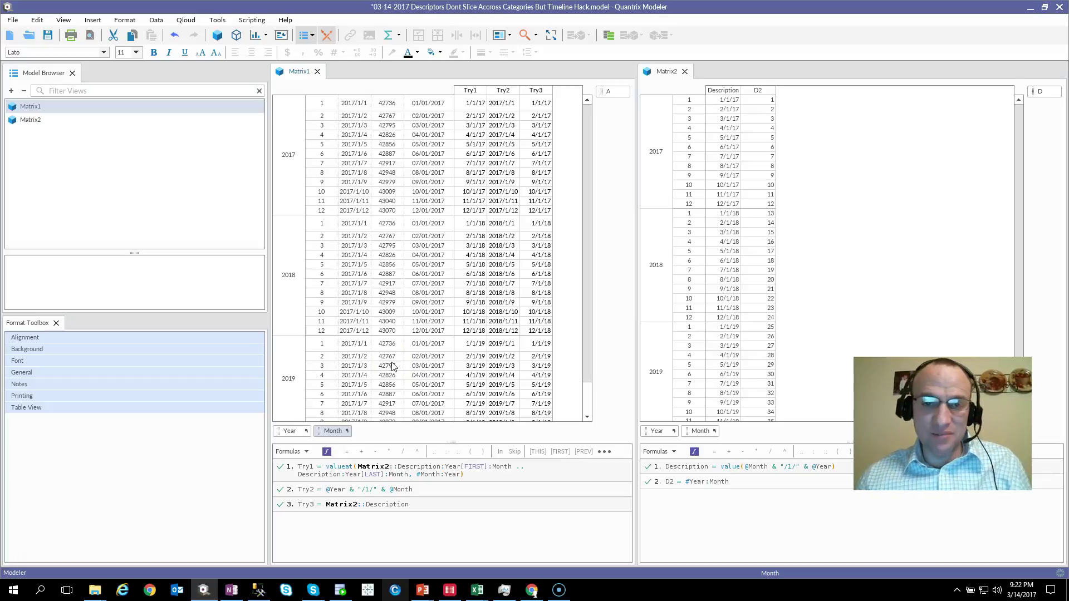
- Return to the PowerPoint slideshow and advance to the closing Contact slide
key(alt+Tab)
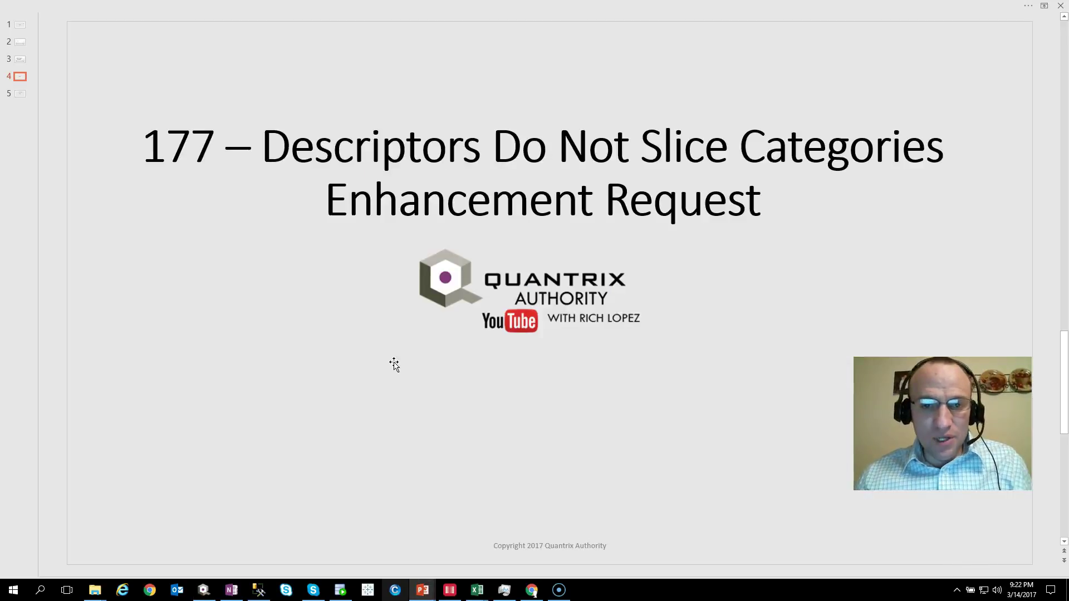
key(Page_Down)
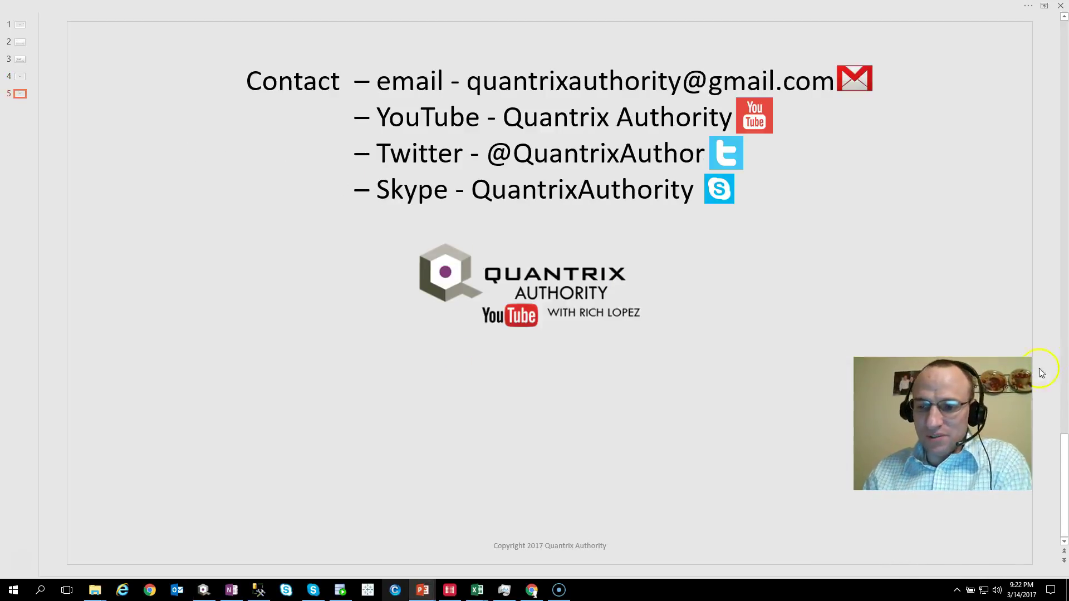